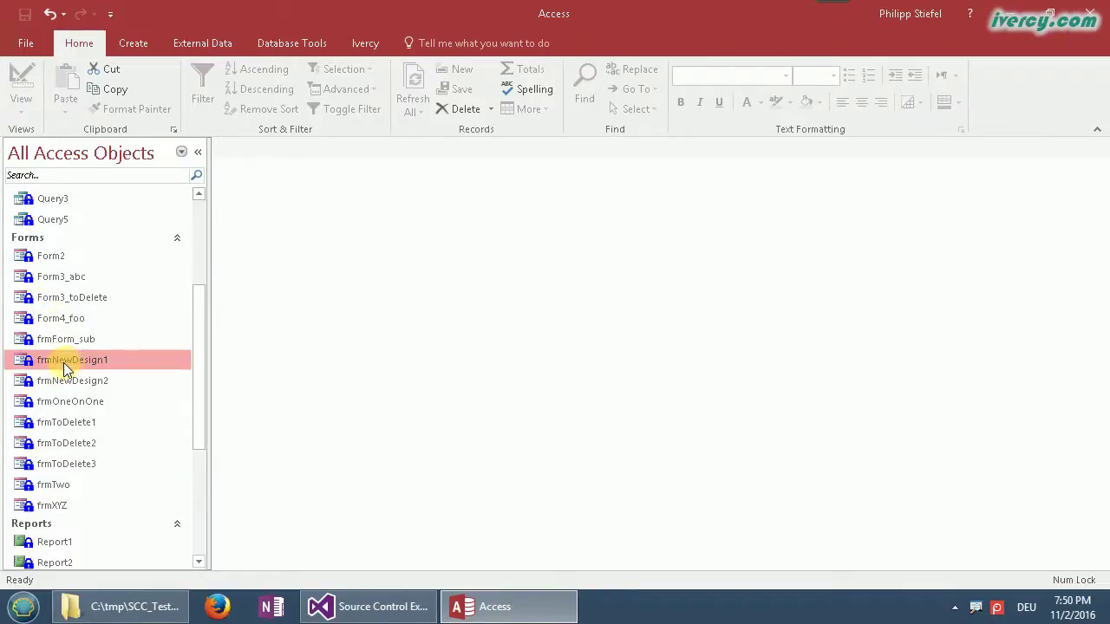
Open frmNewDesign1 to view its current design, then close it
{"action": "left_click", "coordinate": [67, 382]}
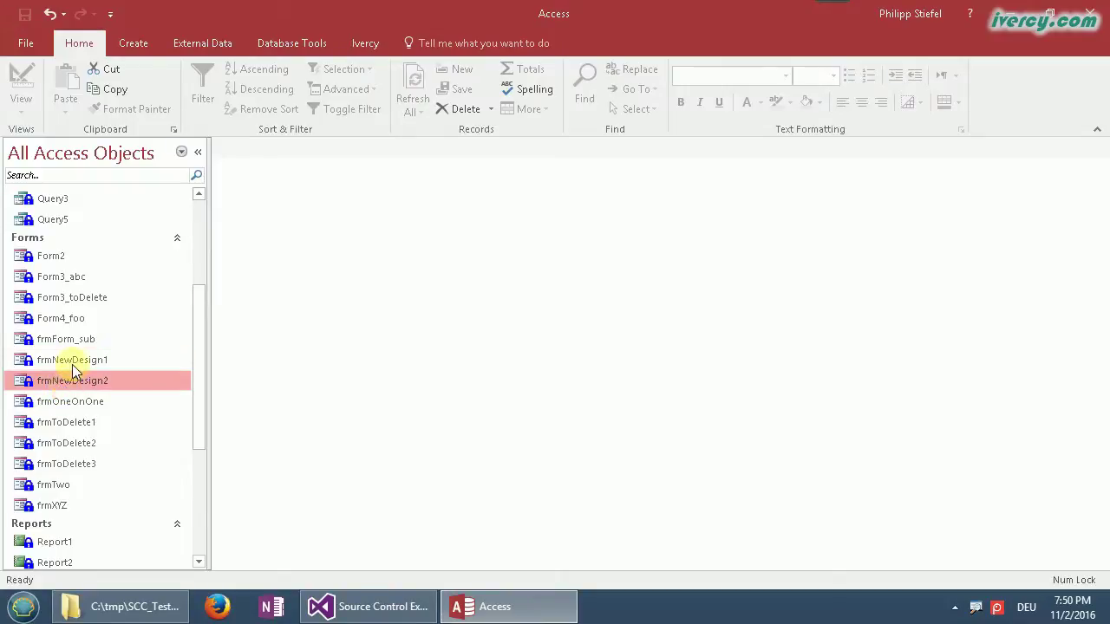
{"action": "left_click", "coordinate": [74, 368]}
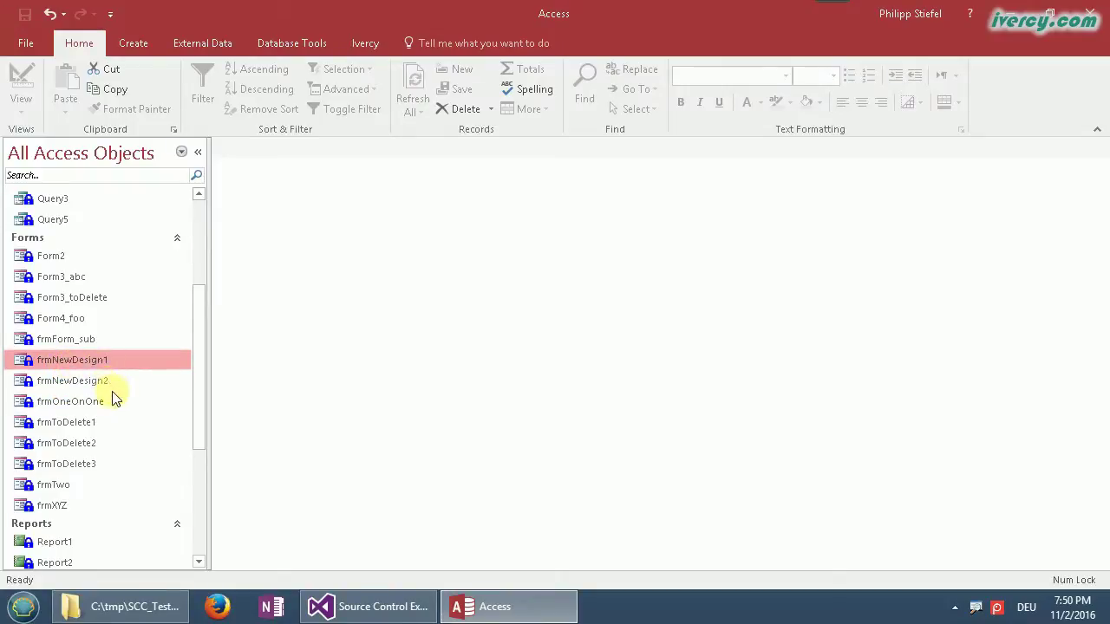
{"action": "double_click", "coordinate": [85, 360]}
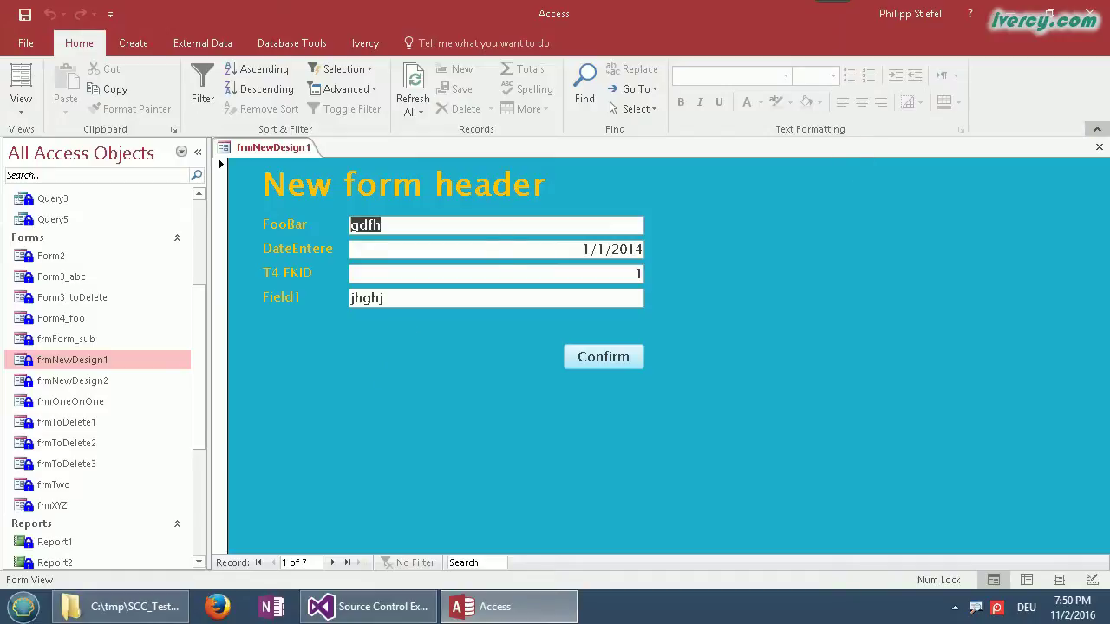
{"action": "left_click", "coordinate": [1098, 147]}
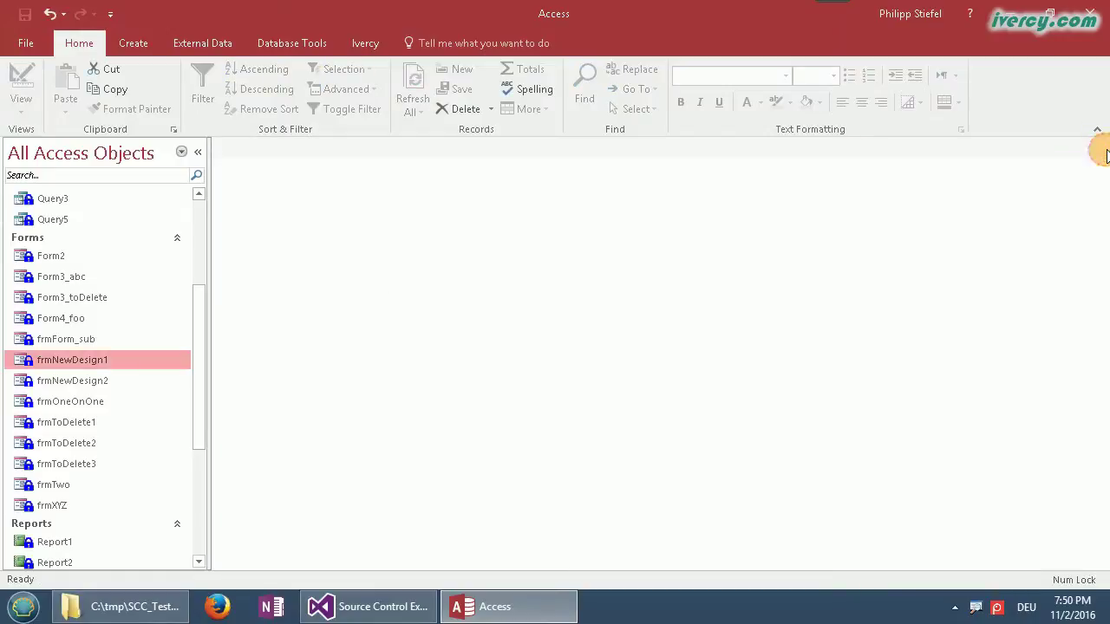
Show frmNewDesign1's history and select changesets 222 and 223
{"action": "right_click", "coordinate": [90, 362]}
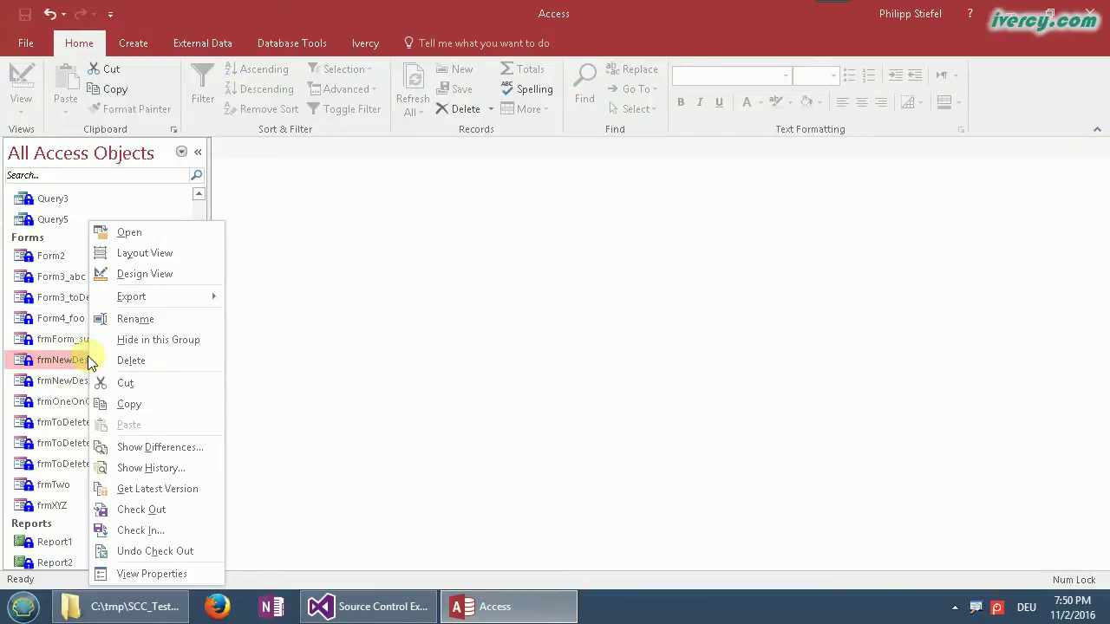
{"action": "left_click", "coordinate": [166, 472]}
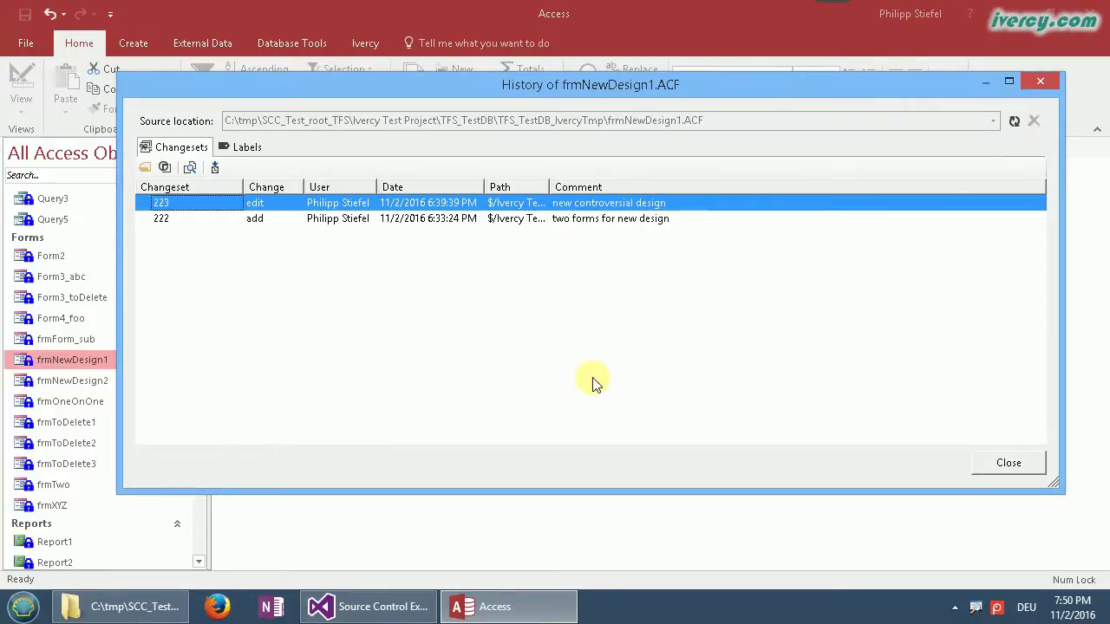
{"action": "left_click", "coordinate": [258, 221]}
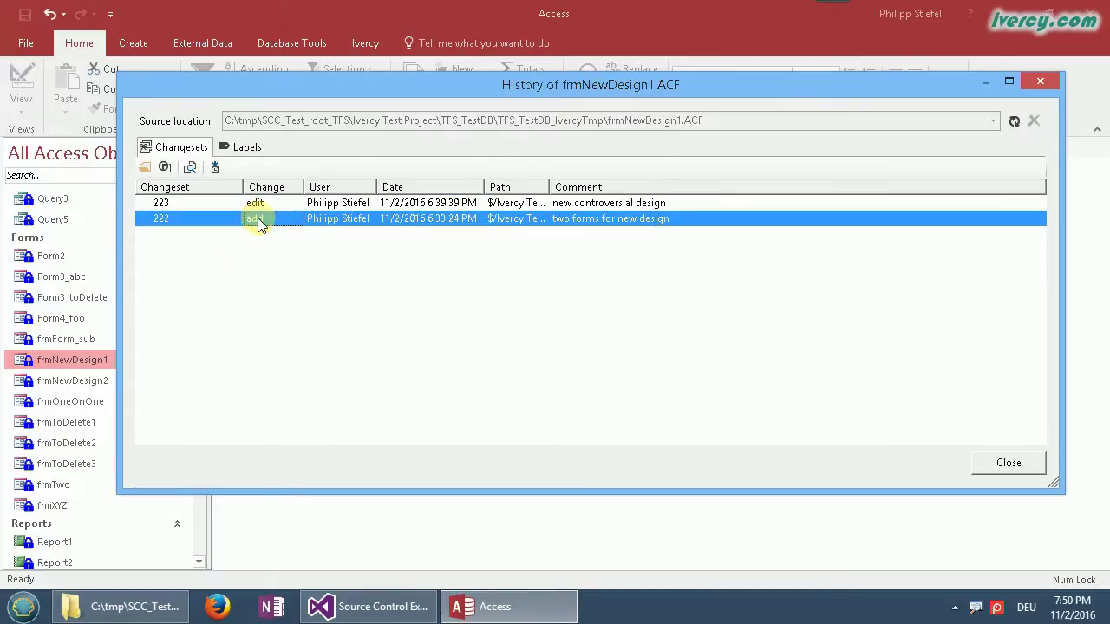
{"action": "left_click", "coordinate": [258, 202]}
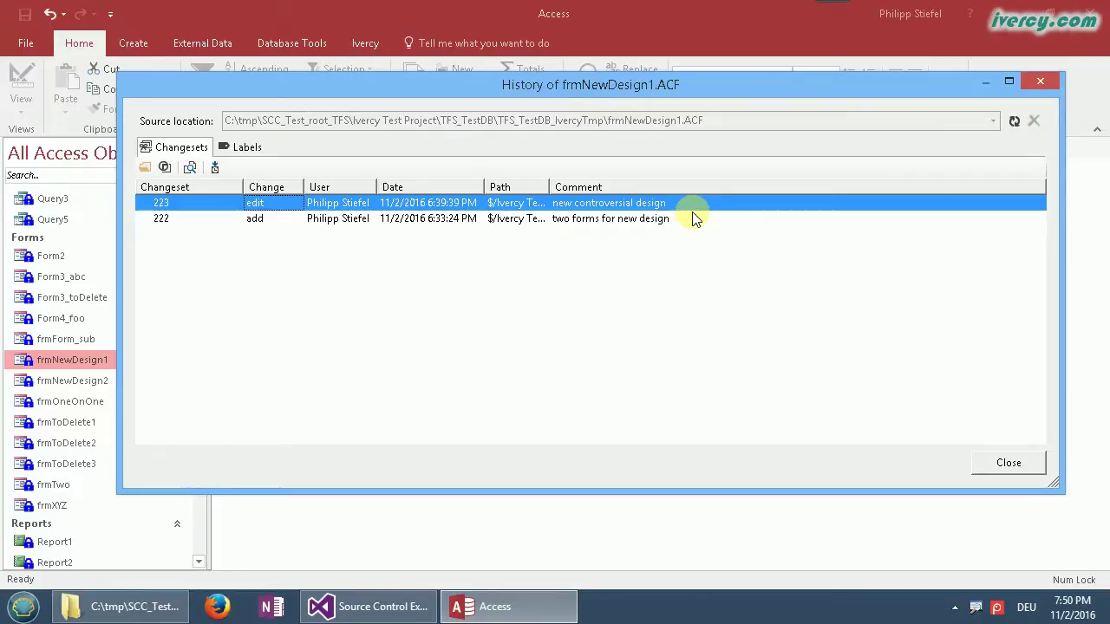
{"action": "right_click", "coordinate": [619, 206]}
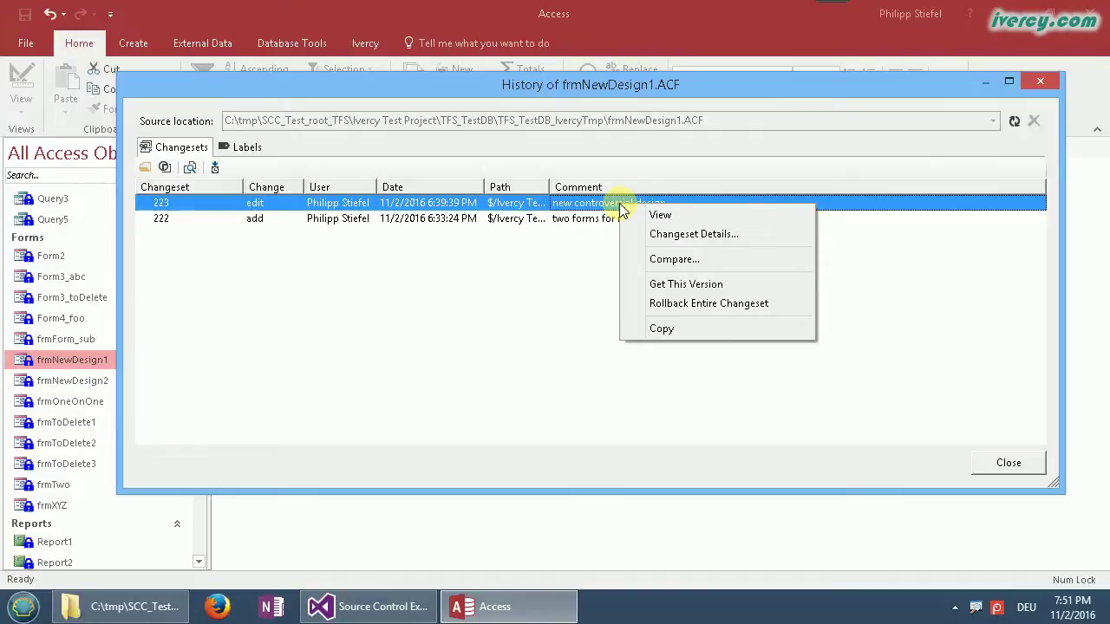
{"action": "left_click", "coordinate": [702, 234]}
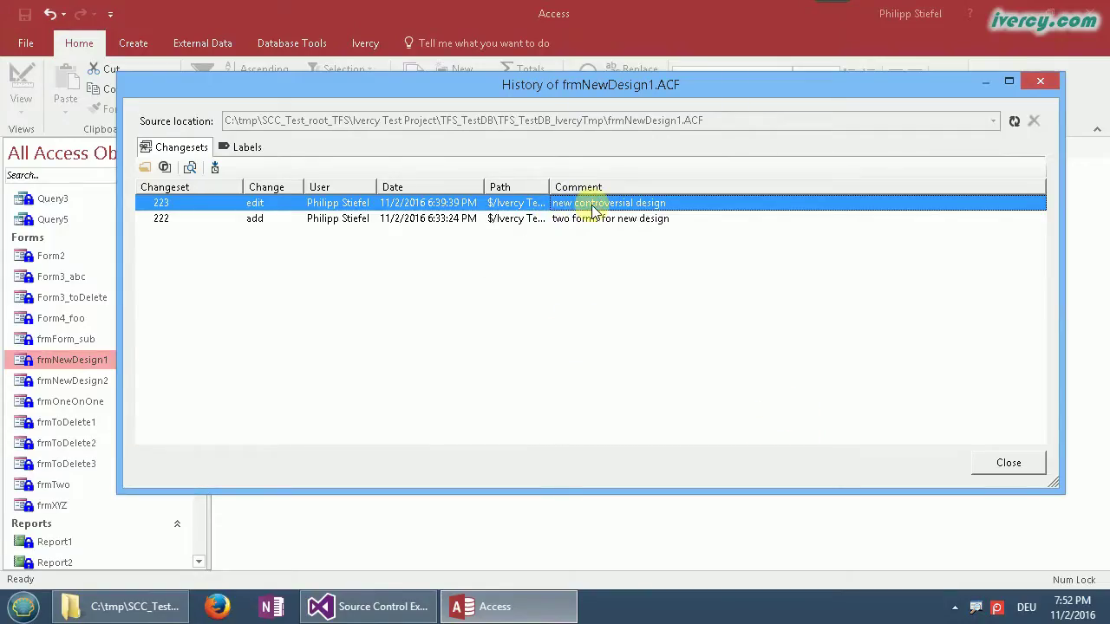
Roll back the entire changeset 223, close the history, and reopen frmNewDesign1 to check it
{"action": "right_click", "coordinate": [595, 210]}
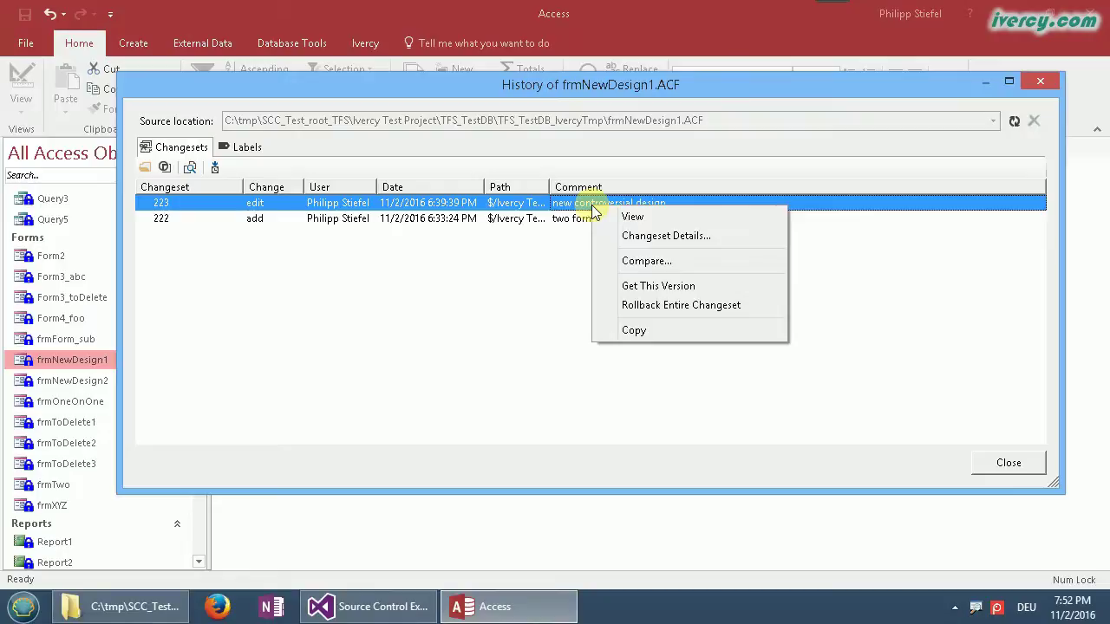
{"action": "left_click", "coordinate": [742, 309]}
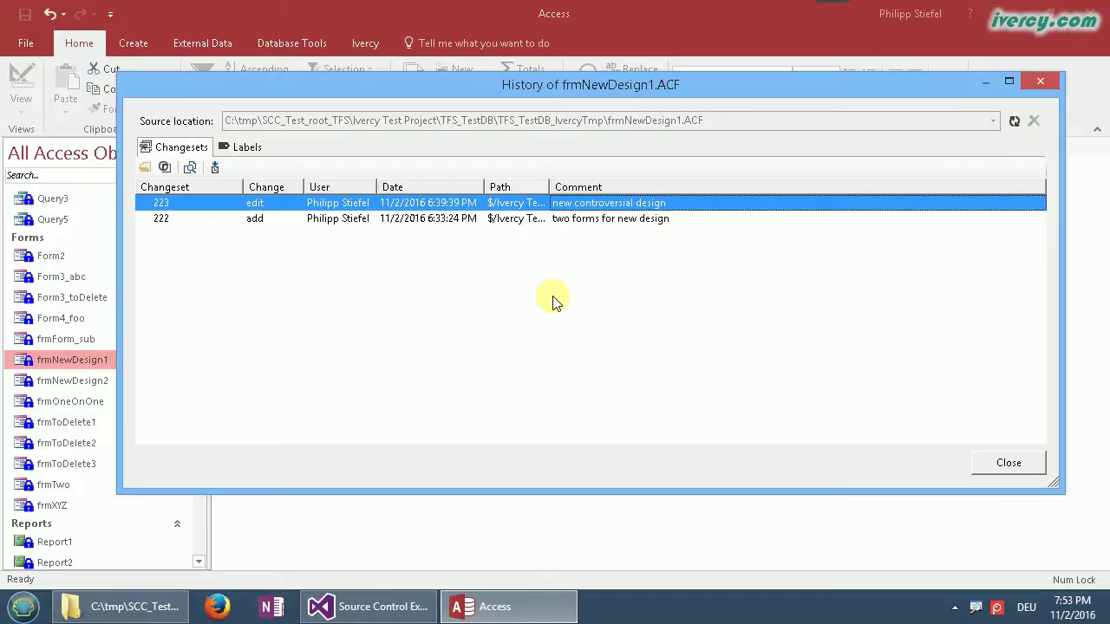
{"action": "left_click", "coordinate": [1010, 464]}
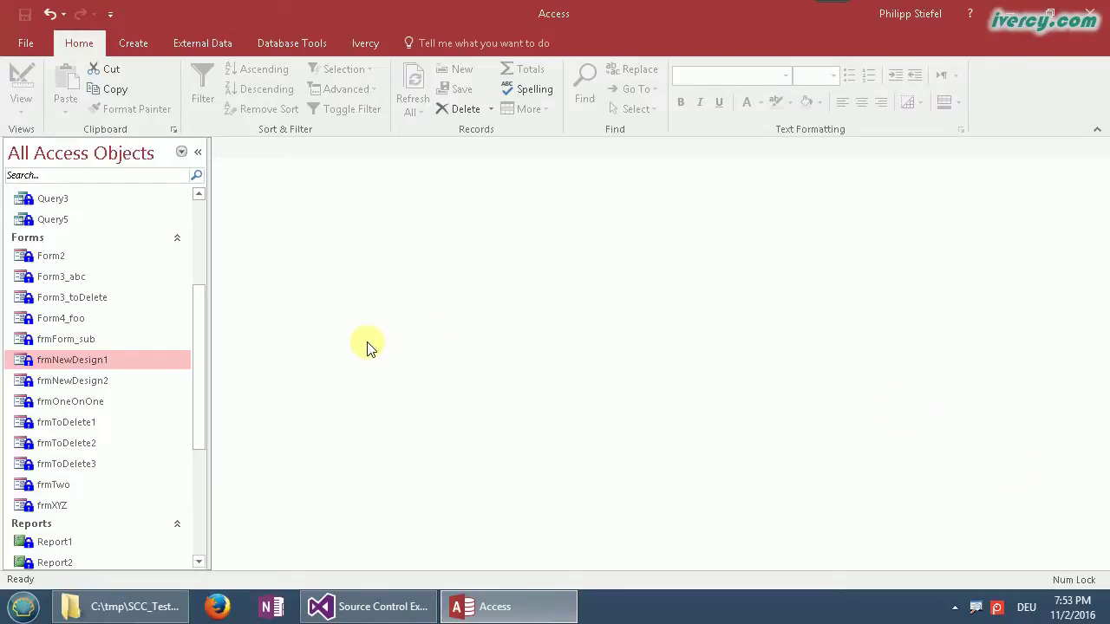
{"action": "double_click", "coordinate": [44, 358]}
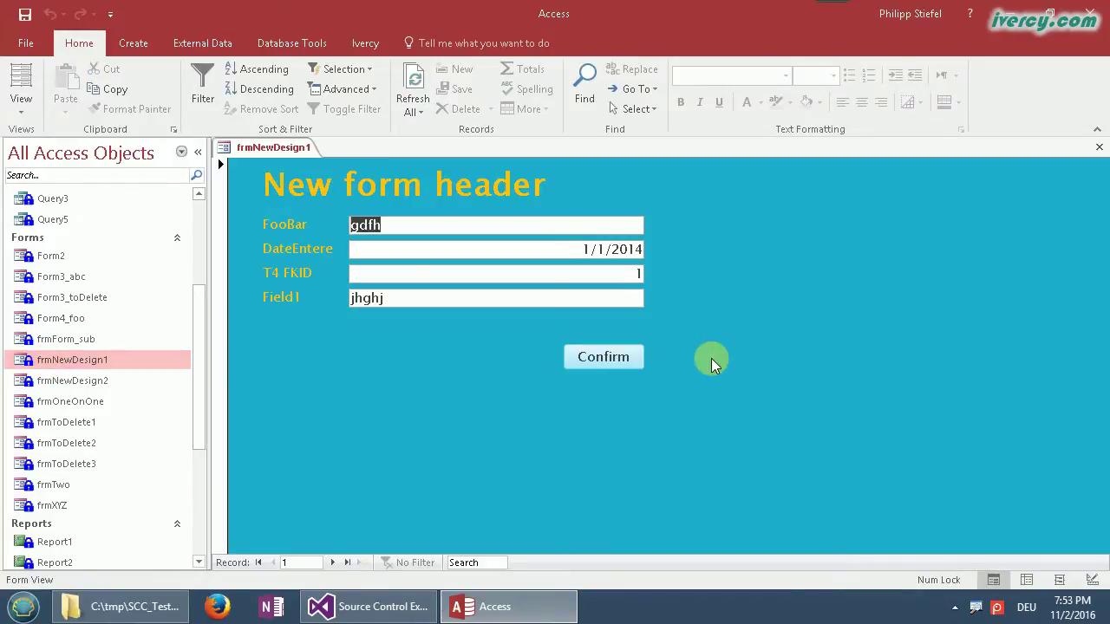
{"action": "left_click", "coordinate": [1098, 147]}
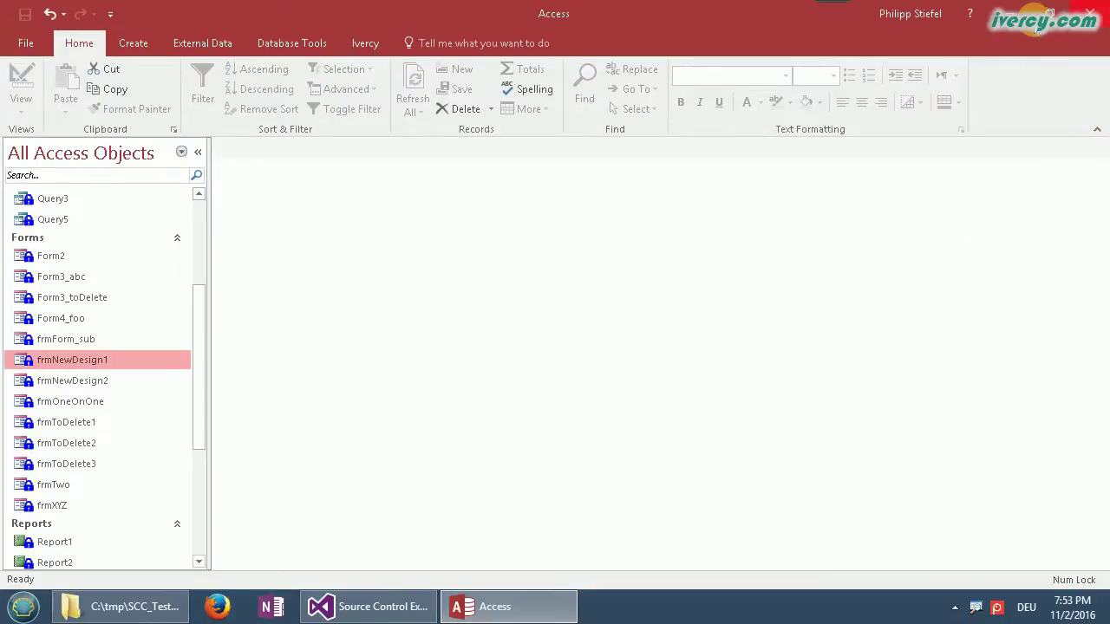
In Visual Studio, check in both rolled-back forms with the comment 'undo ugly design'
{"action": "left_click", "coordinate": [406, 618]}
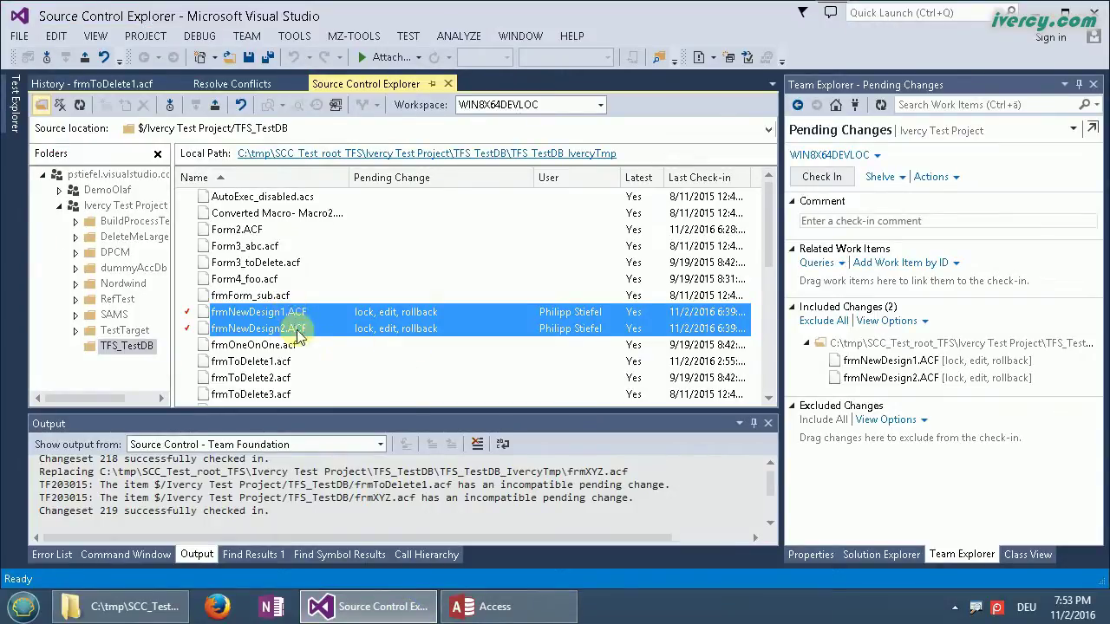
{"action": "mouse_move", "coordinate": [282, 336]}
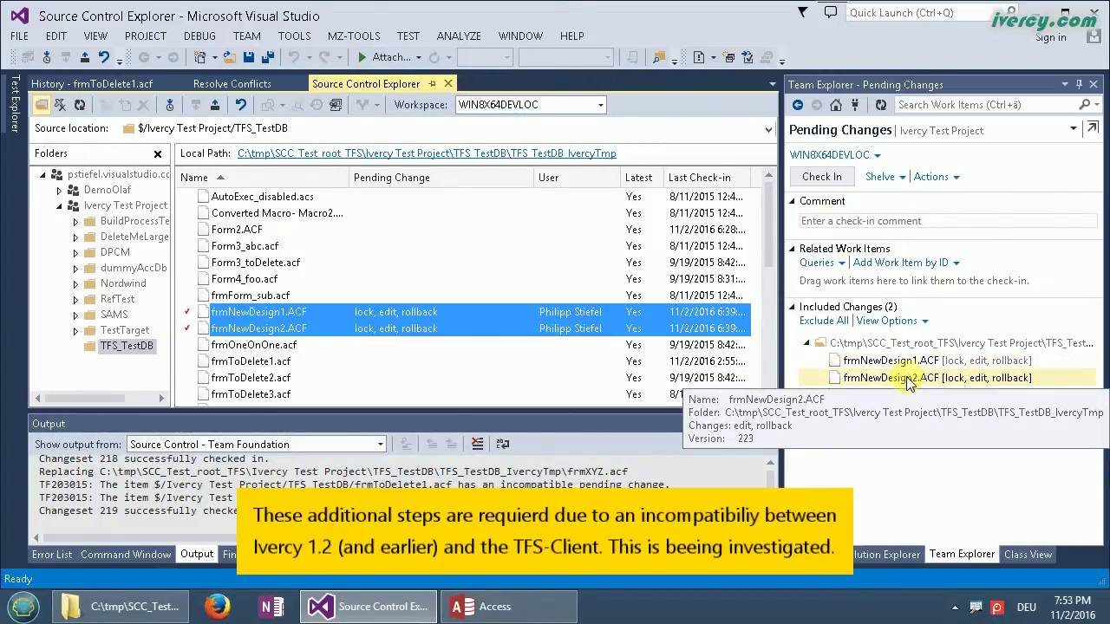
{"action": "left_click", "coordinate": [938, 217]}
{"action": "type", "text": "un"}
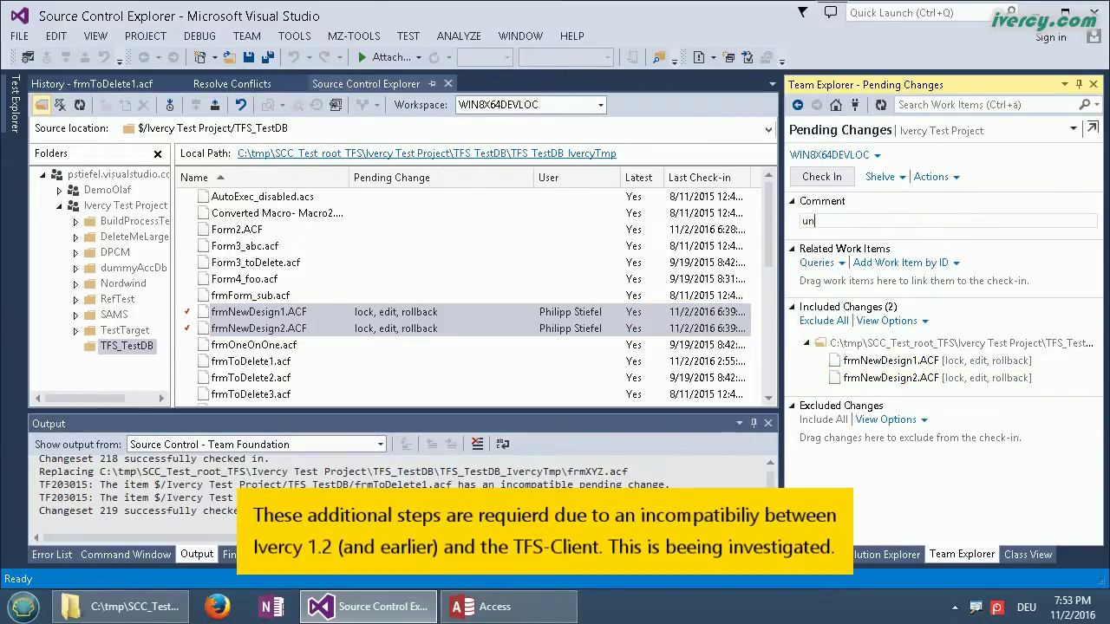
{"action": "key", "text": "BackSpace"}
{"action": "type", "text": "ndo ugly design"}
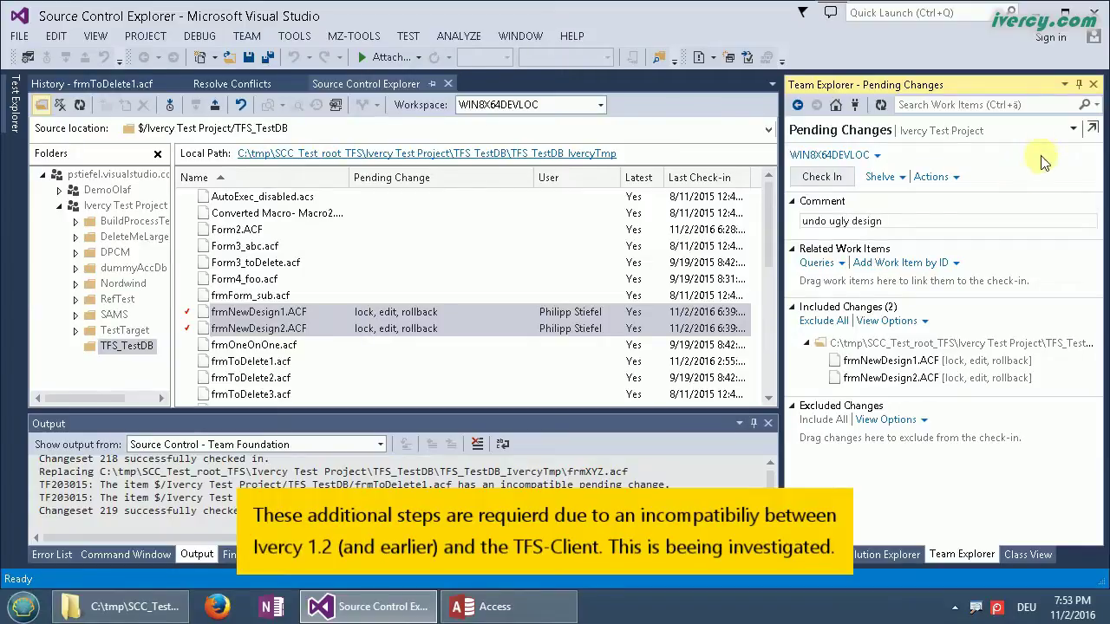
{"action": "left_click", "coordinate": [828, 184]}
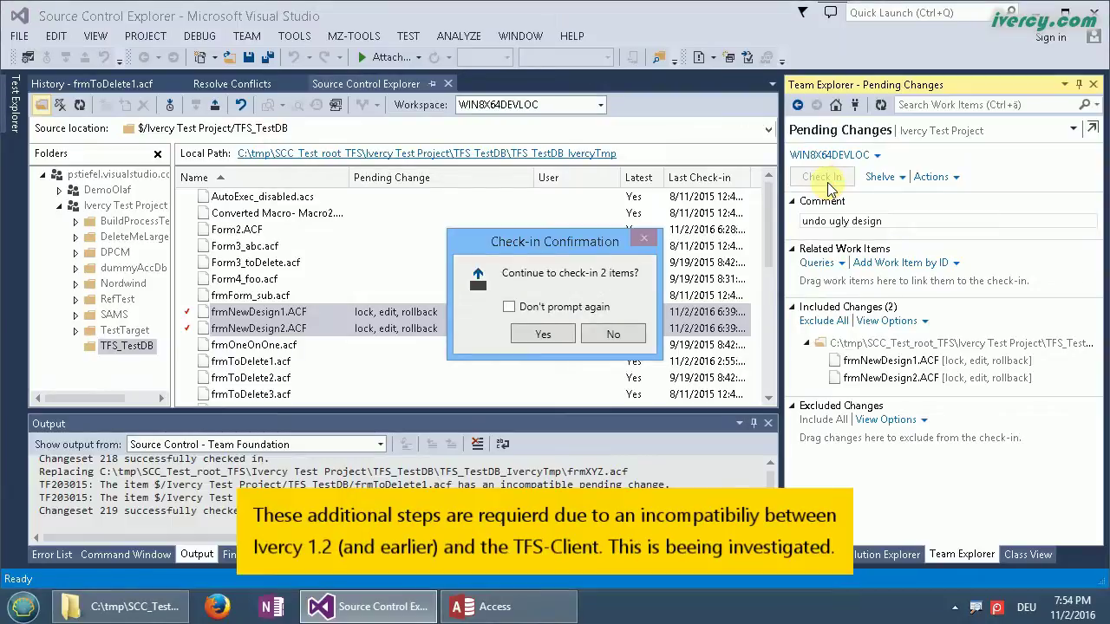
{"action": "left_click", "coordinate": [544, 335]}
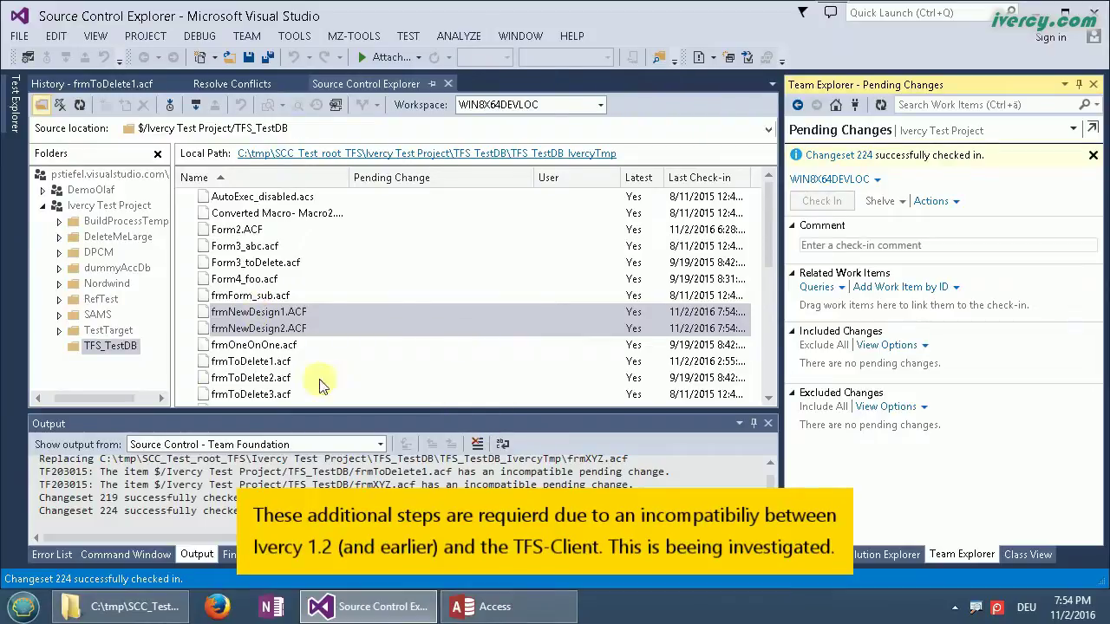
Return to Access with the Ivercy source-control tab showing
{"action": "left_click", "coordinate": [524, 612]}
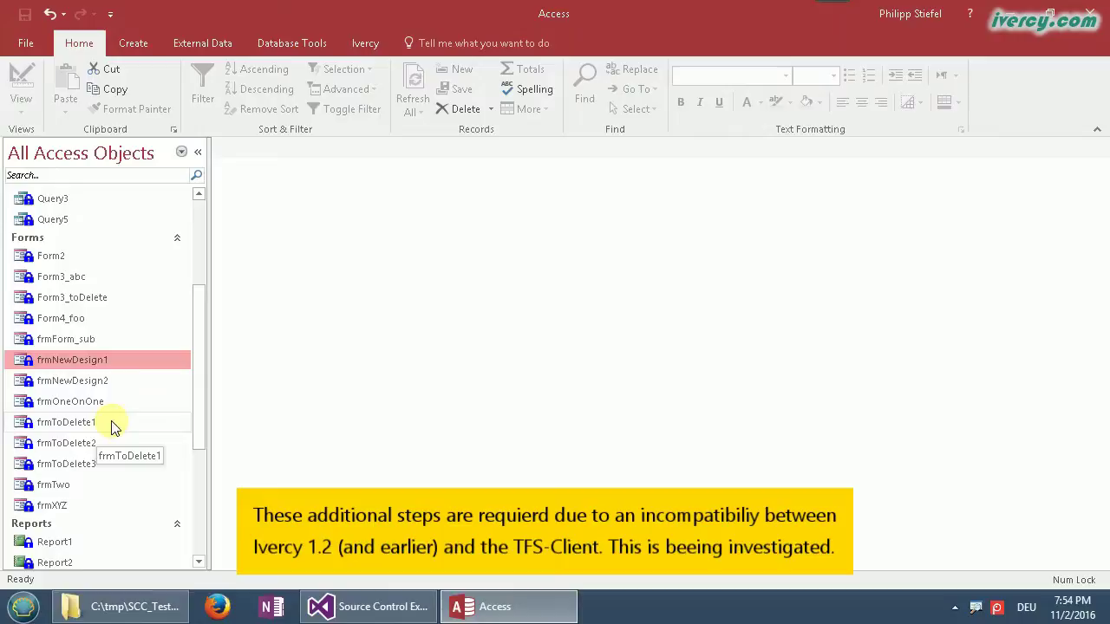
{"action": "left_click", "coordinate": [375, 42]}
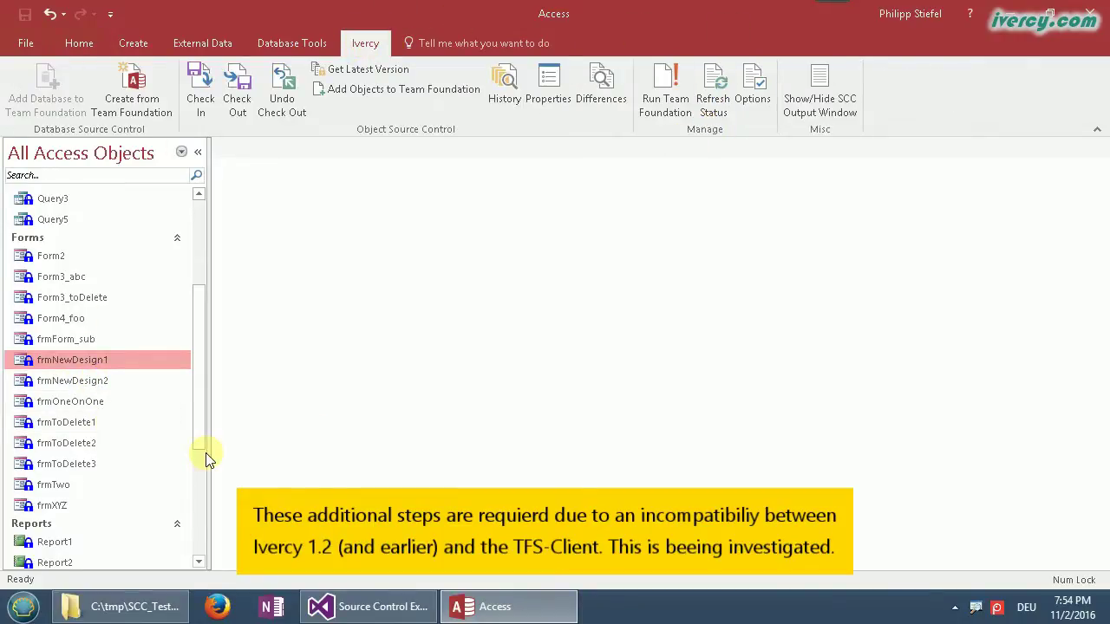
{"action": "left_click", "coordinate": [59, 373]}
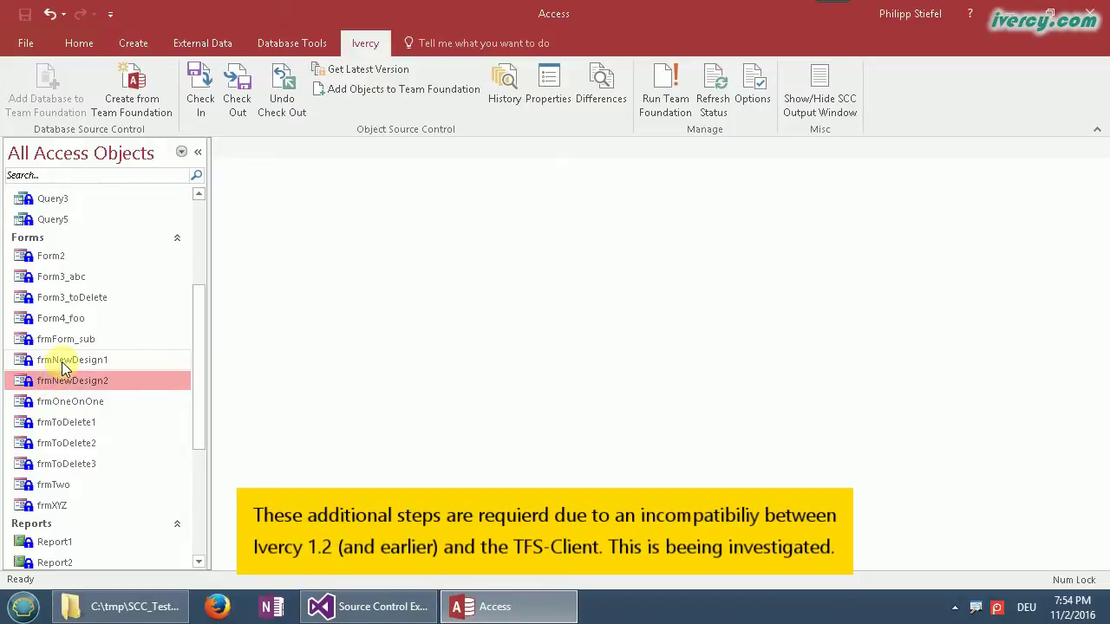
{"action": "left_click", "coordinate": [63, 363]}
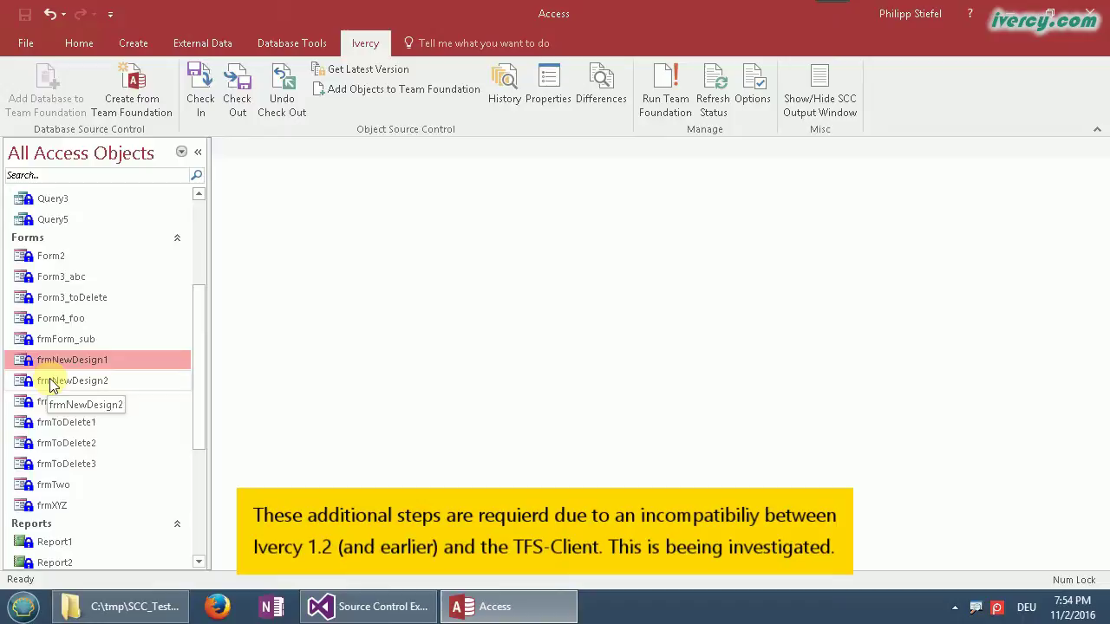
Reopen frmNewDesign1 to confirm its 'New form header' design, then select both new-design forms
{"action": "double_click", "coordinate": [52, 359]}
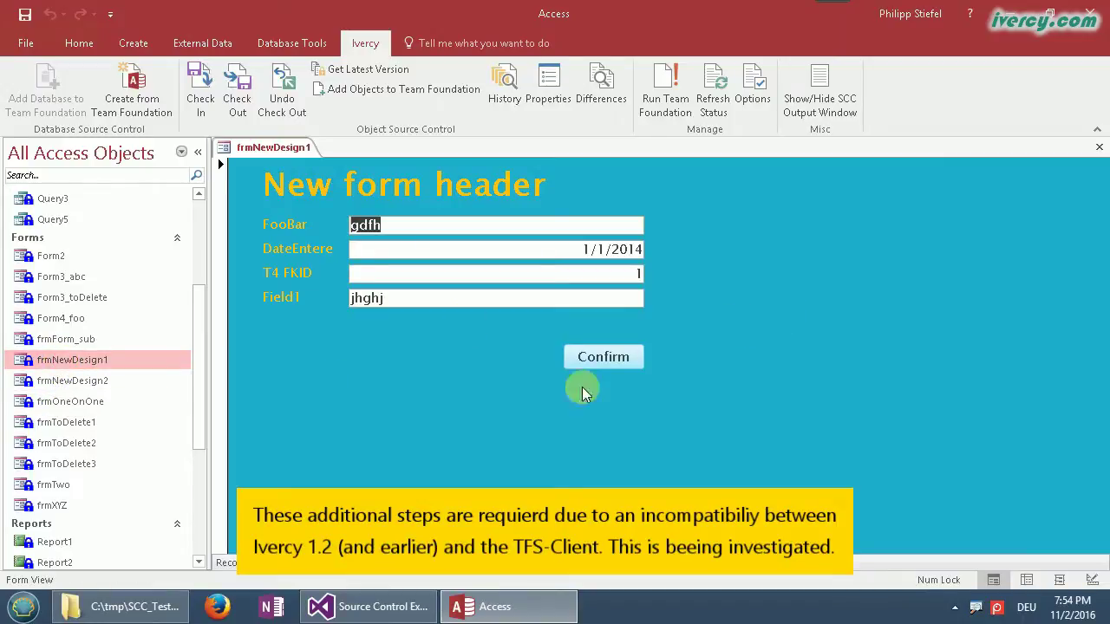
{"action": "left_click", "coordinate": [1100, 149]}
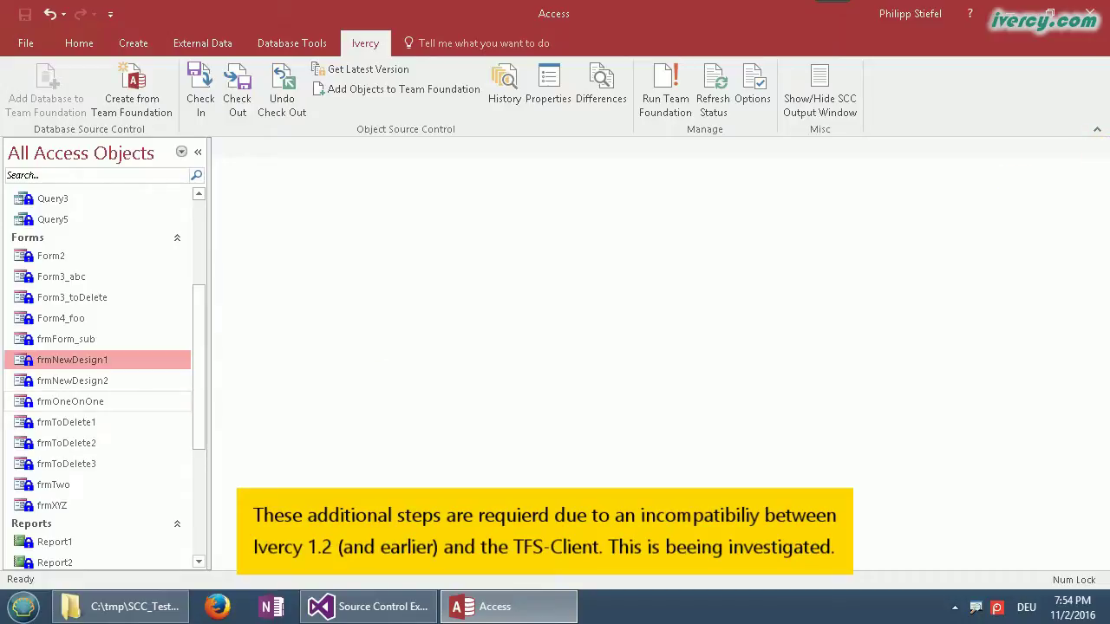
{"action": "left_click", "coordinate": [89, 381]}
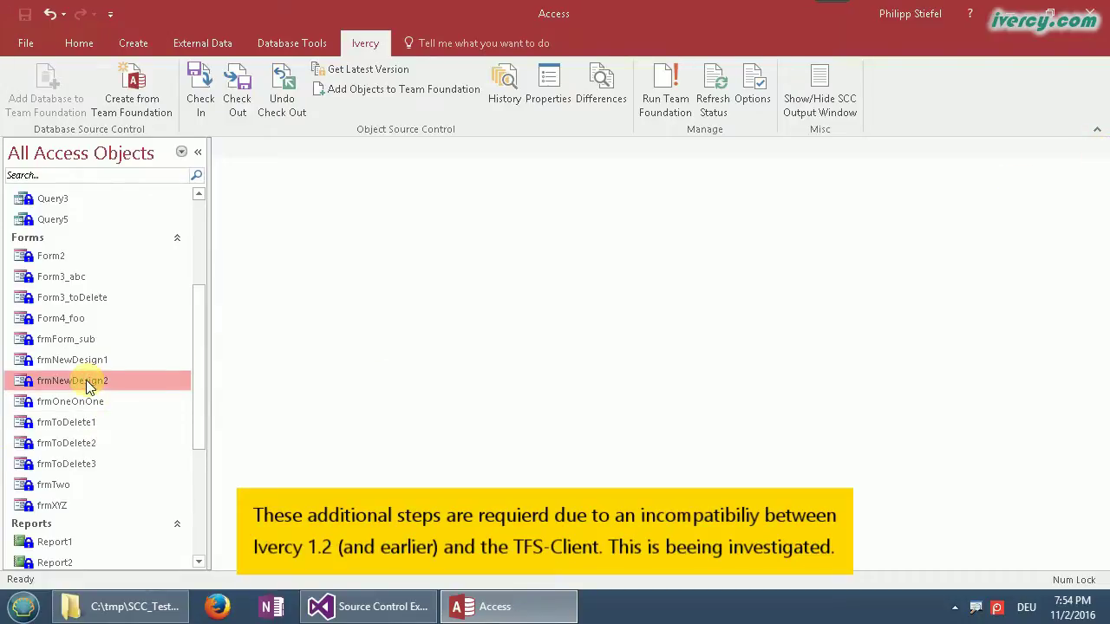
{"action": "left_click", "coordinate": [83, 362], "text": "ctrl"}
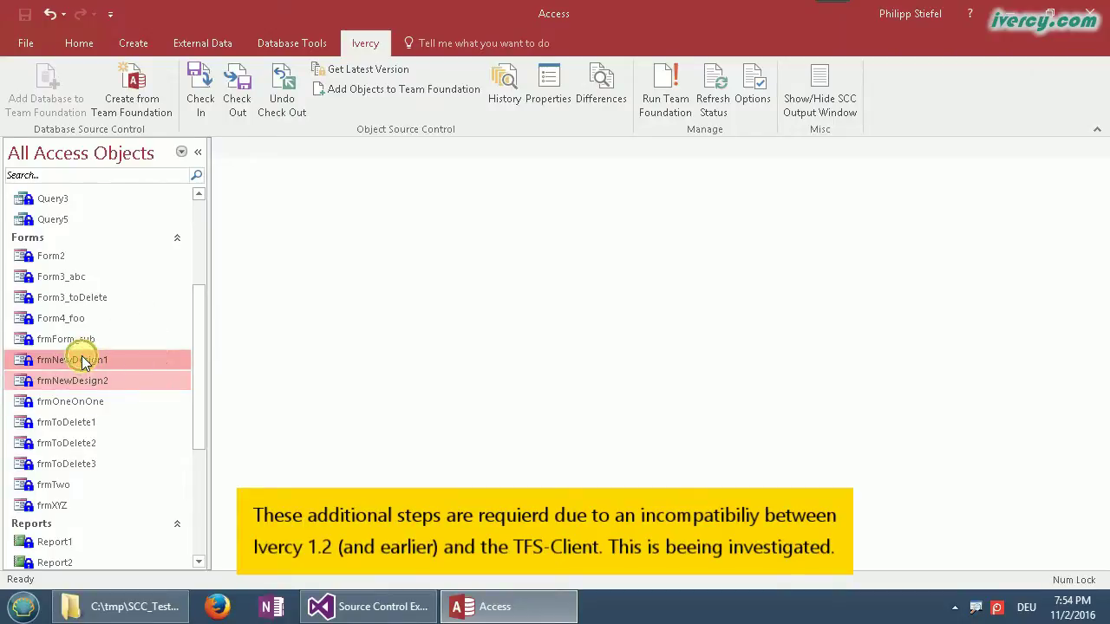
Get the latest version of both forms with 'Merge local version with repo version' unchecked
{"action": "right_click", "coordinate": [77, 364]}
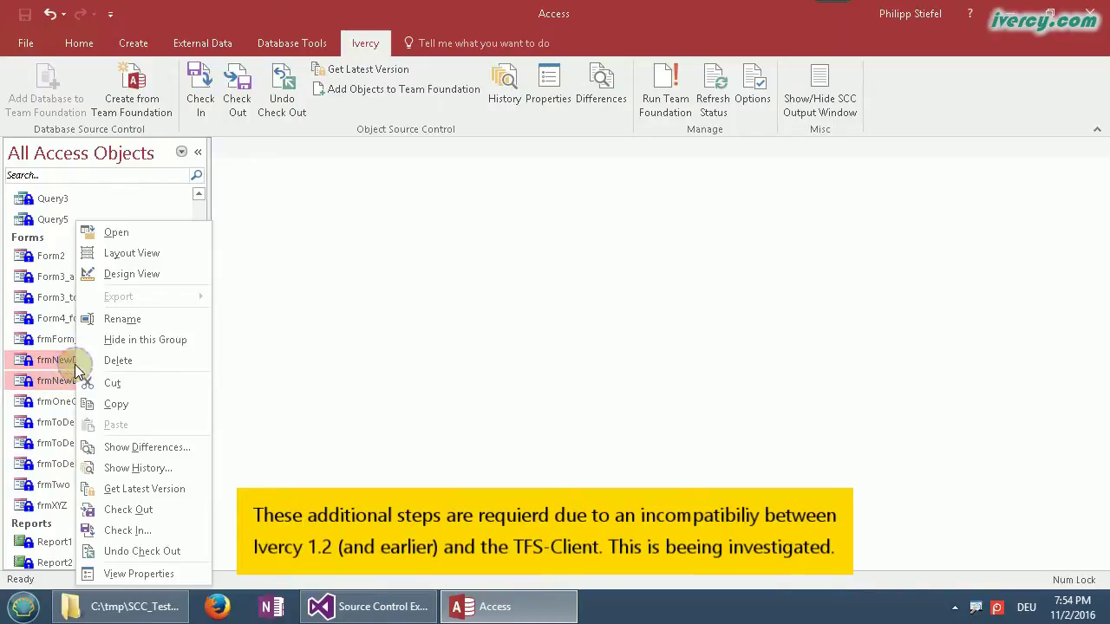
{"action": "left_click", "coordinate": [144, 489]}
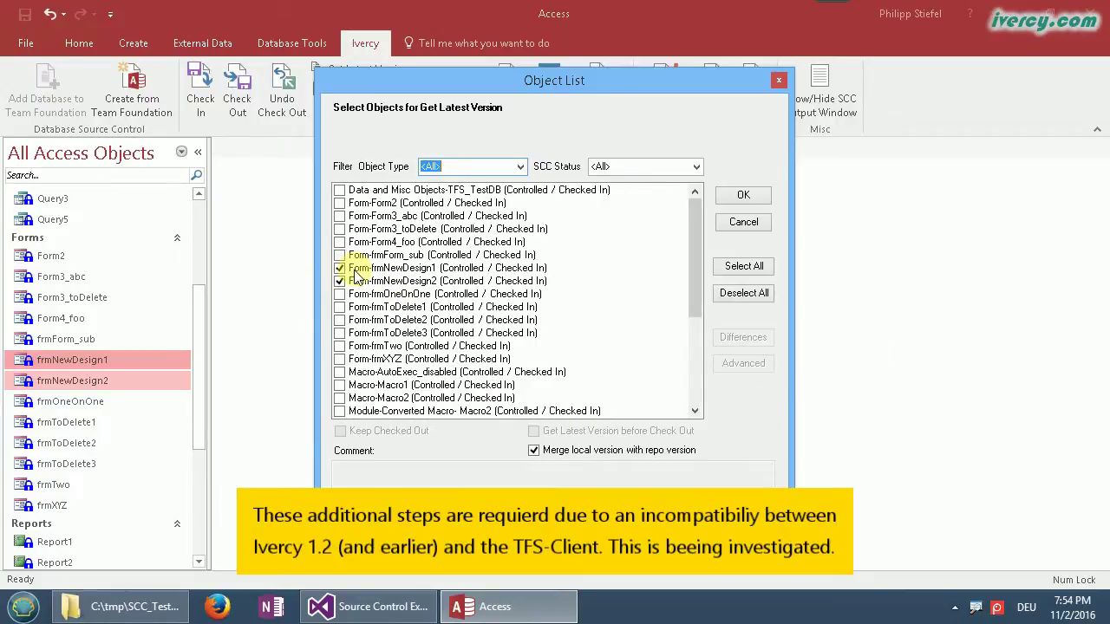
{"action": "left_click", "coordinate": [535, 452]}
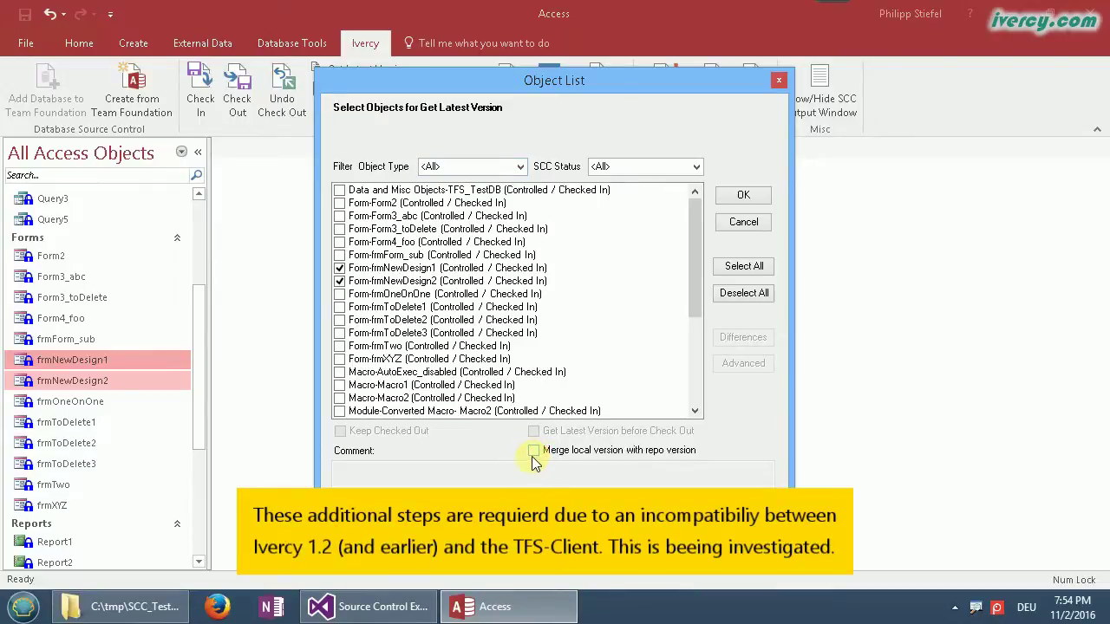
{"action": "left_click", "coordinate": [751, 197]}
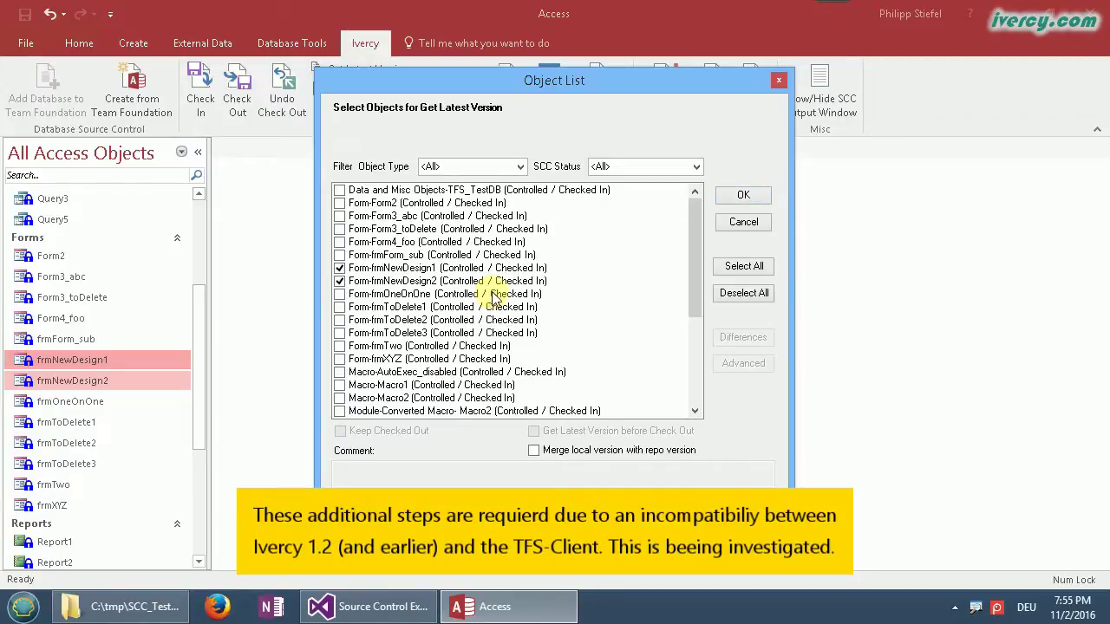
{"action": "left_click", "coordinate": [751, 200]}
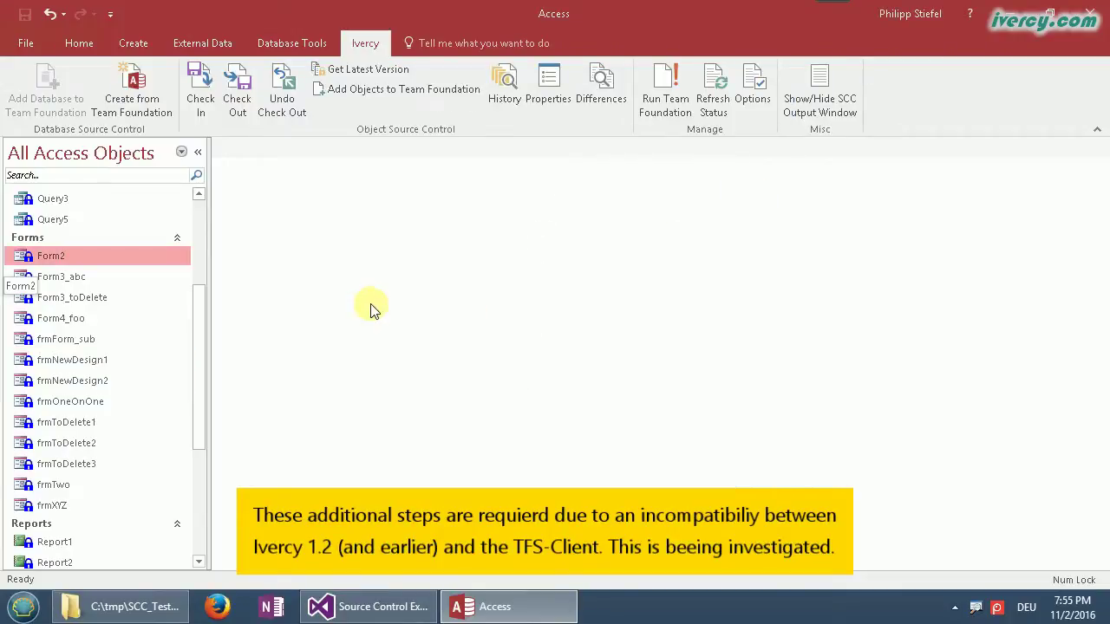
Open frmNewDesign1 and frmNewDesign2 to show their restored plain white design with Command4
{"action": "left_click", "coordinate": [67, 360]}
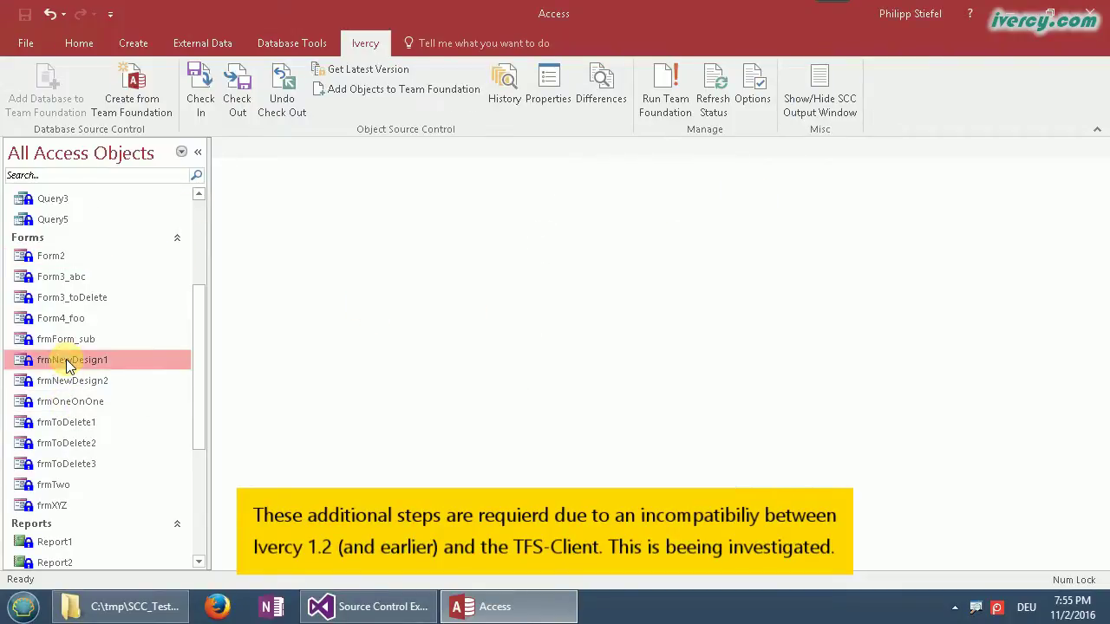
{"action": "double_click", "coordinate": [67, 359]}
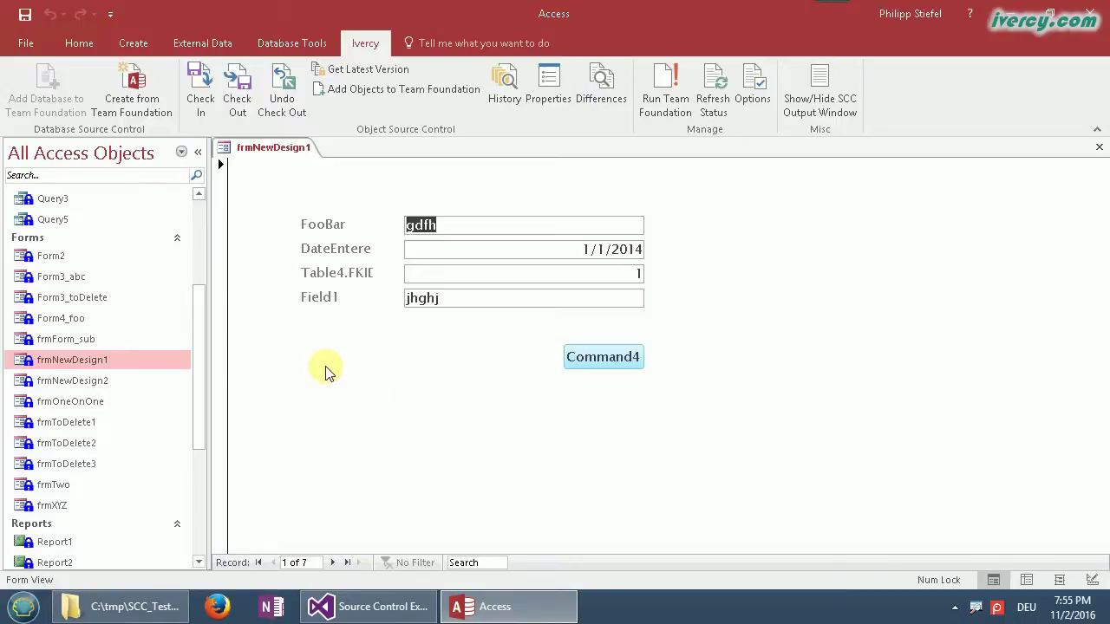
{"action": "double_click", "coordinate": [72, 381]}
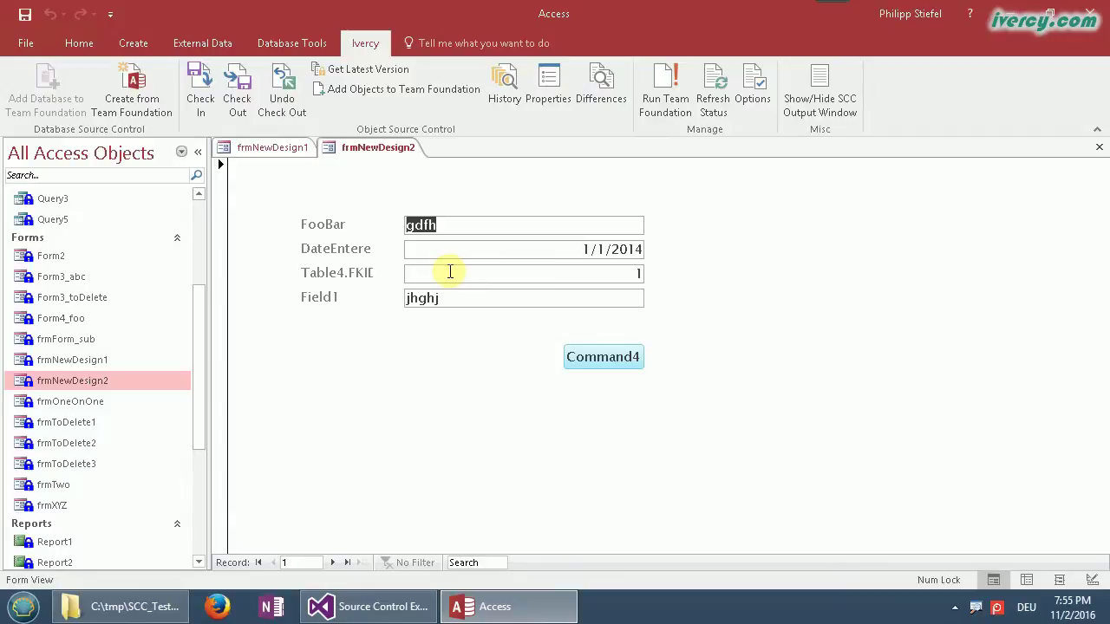